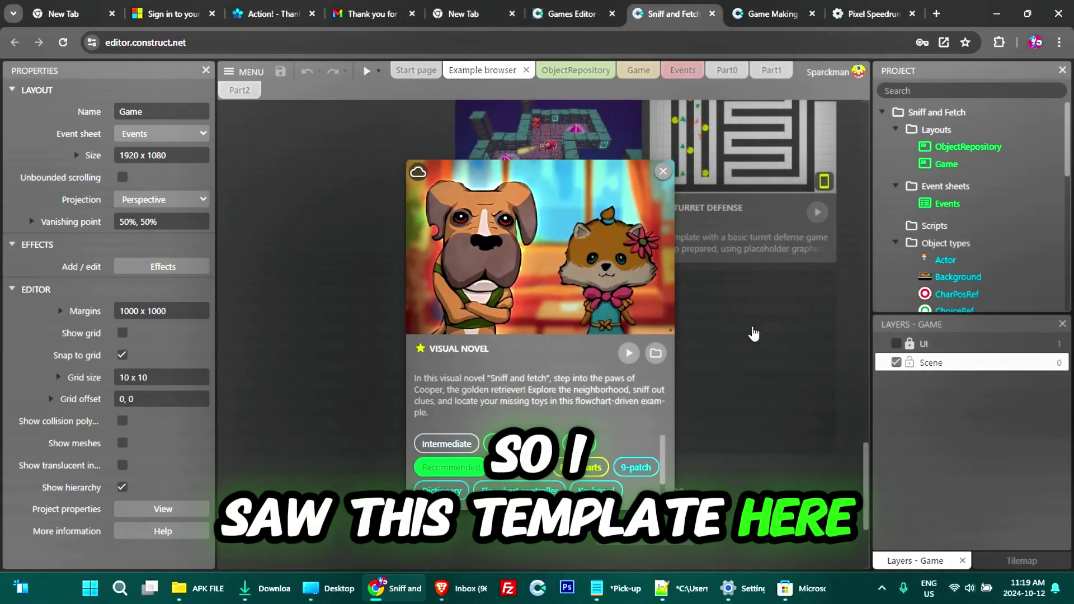
# Step: Open and run the Sniff and Fetch visual novel template from the Example browser
pyautogui.click(628, 353)
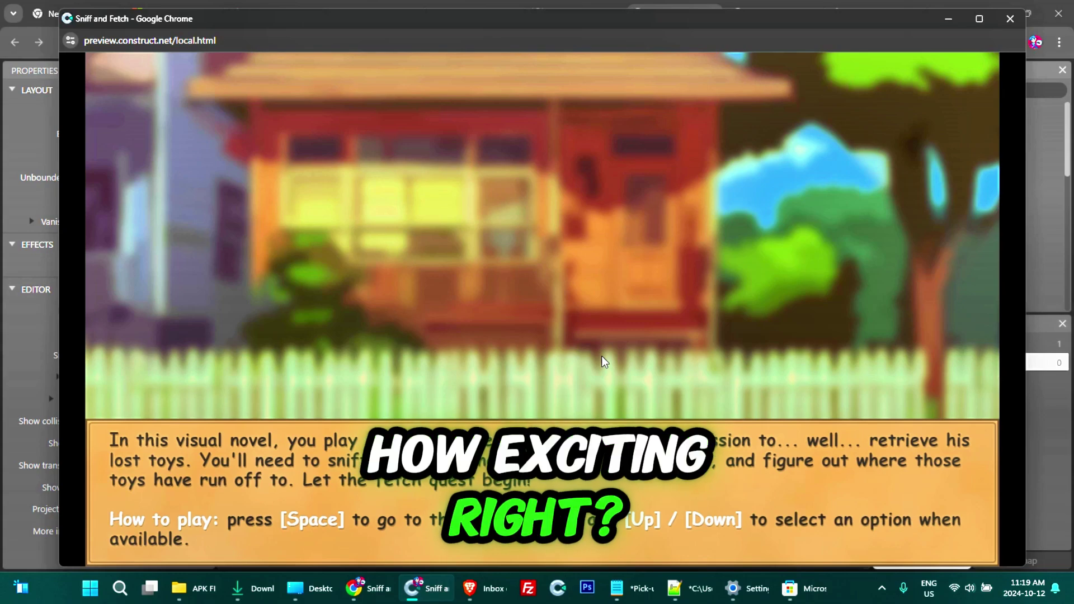
# Step: Skip the how-to-play screen and advance Cooper's narration to the living room scene
pyautogui.press('space')
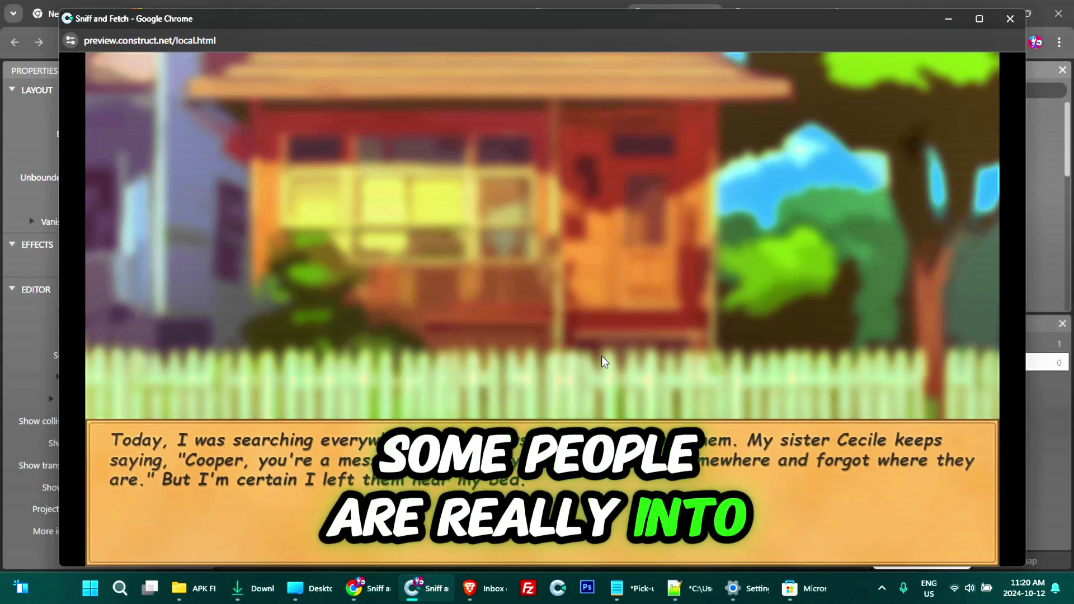
pyautogui.click(602, 362)
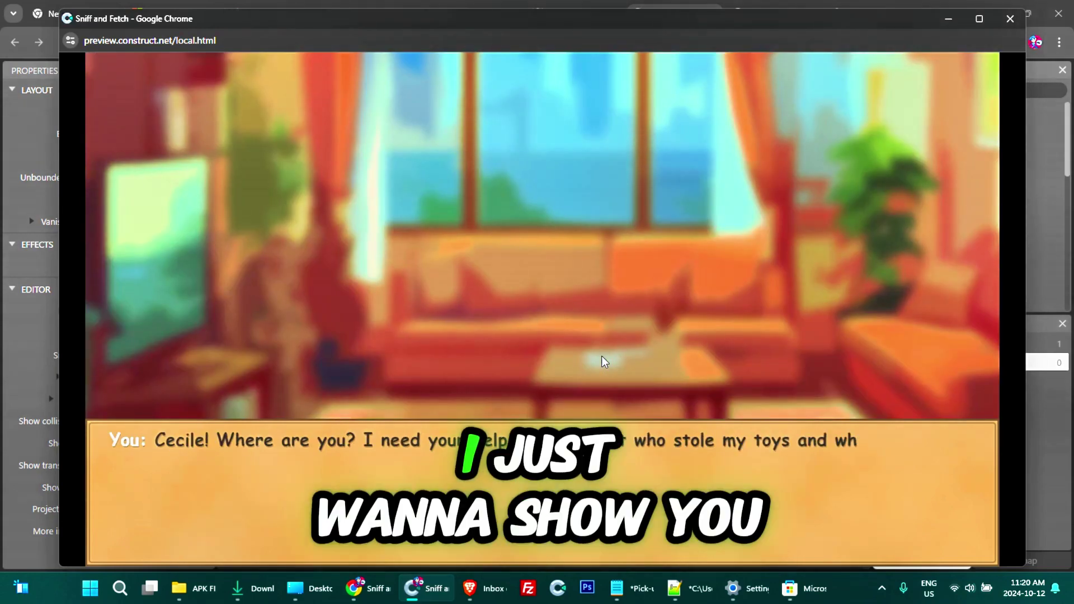
pyautogui.click(602, 362)
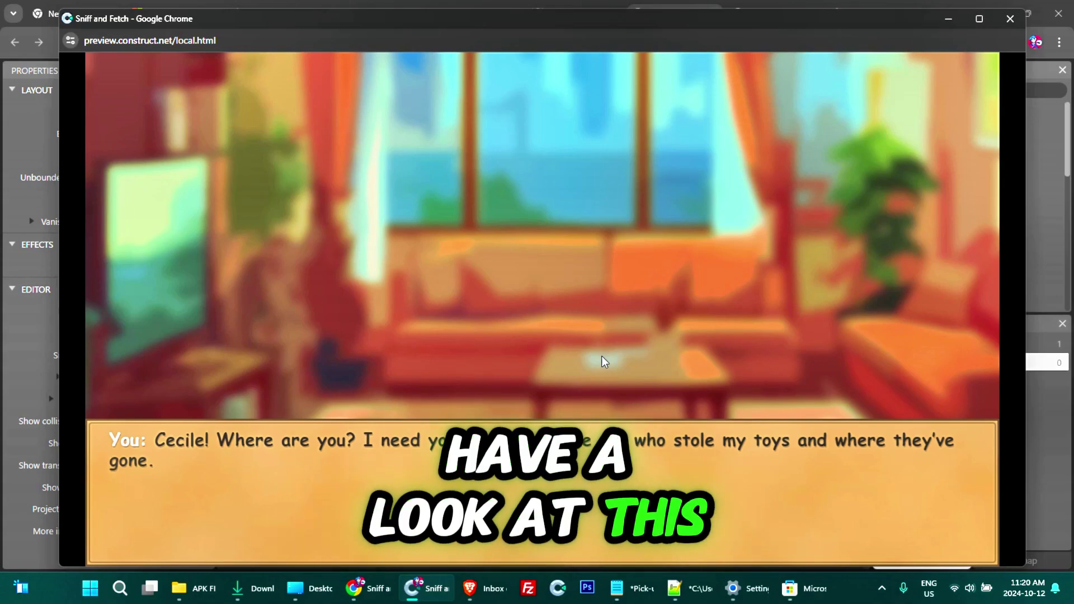
# Step: Advance through Cecile's reply, choose the treats bribe option, and continue outdoors to Mia
pyautogui.click(602, 362)
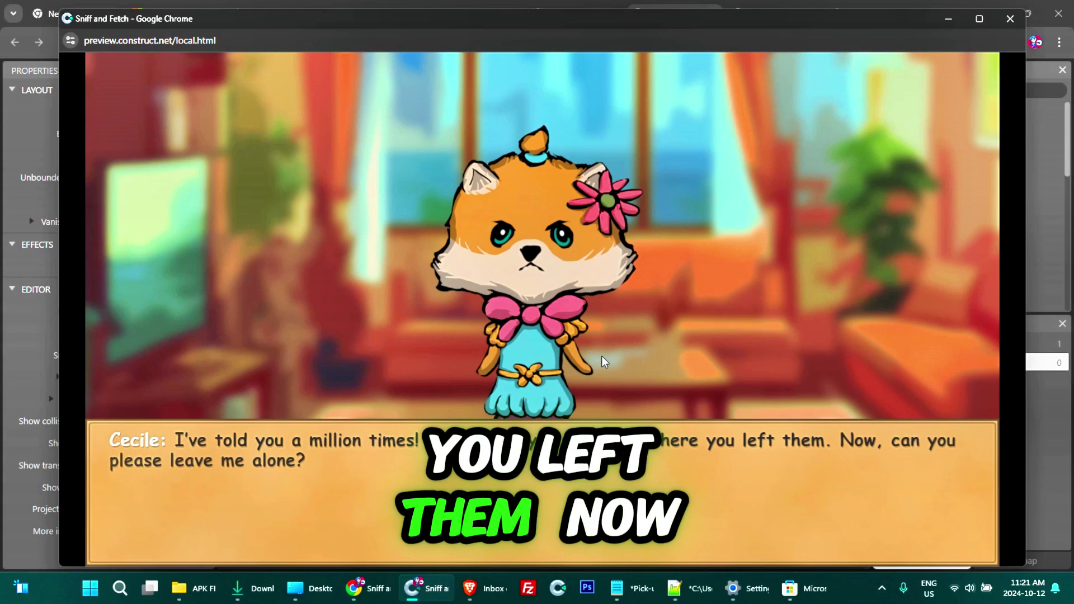
pyautogui.click(602, 361)
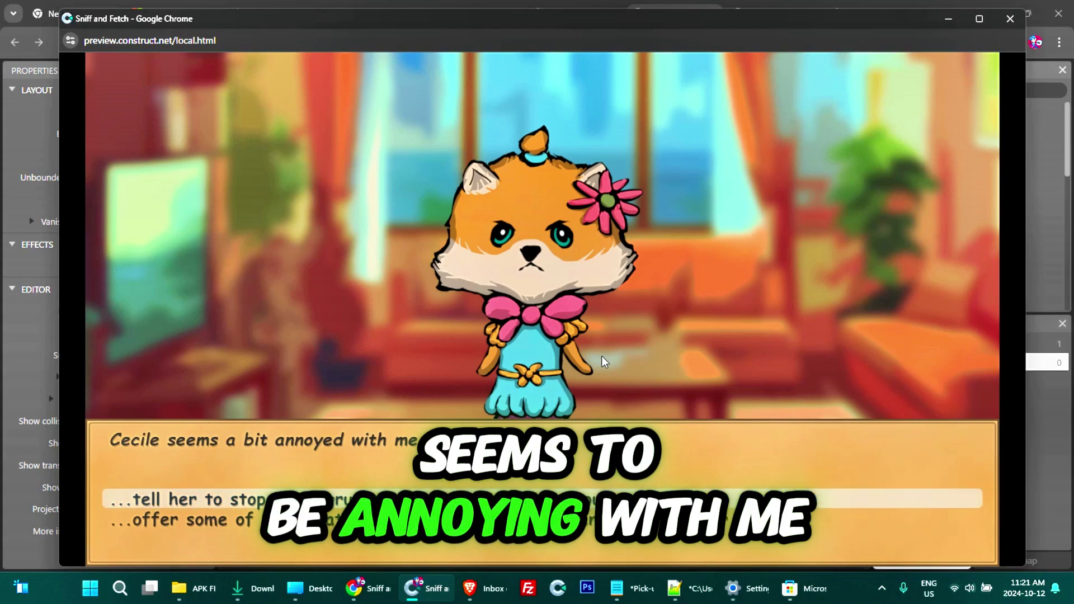
pyautogui.press('Down')
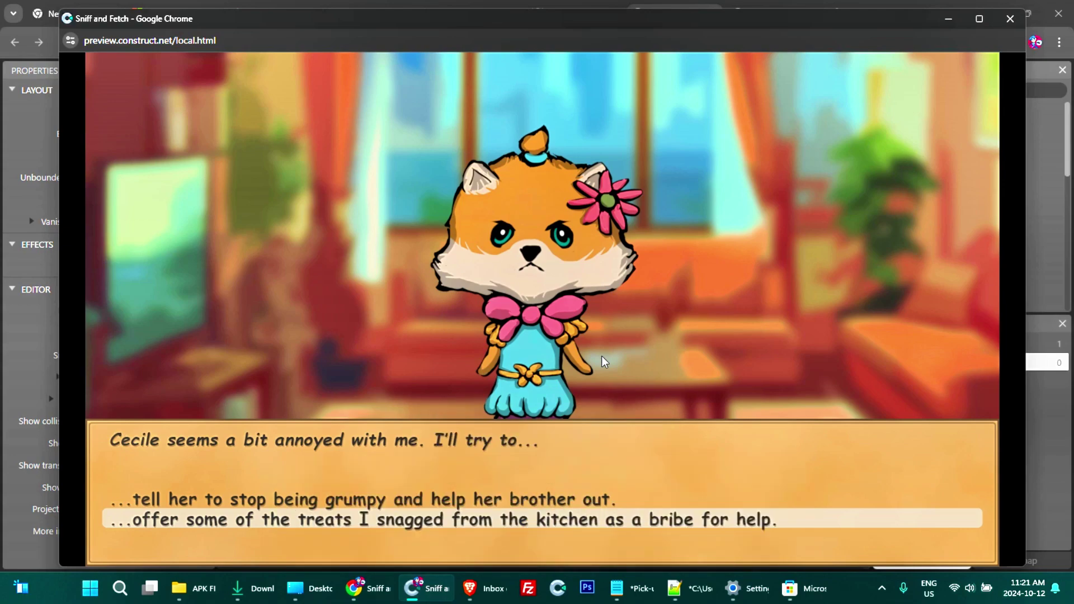
pyautogui.press('Return')
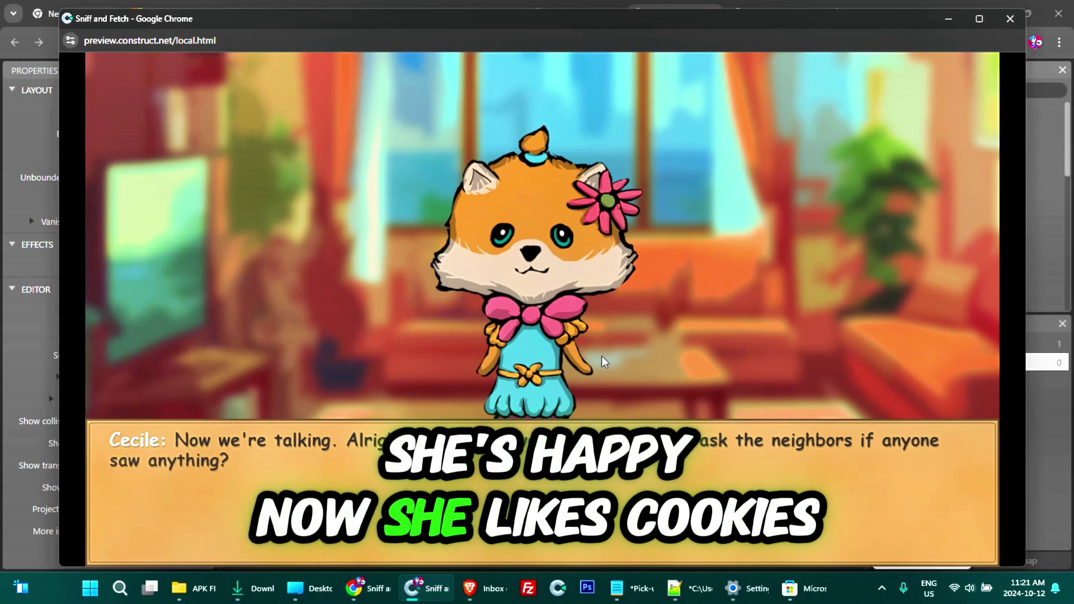
pyautogui.press('Return')
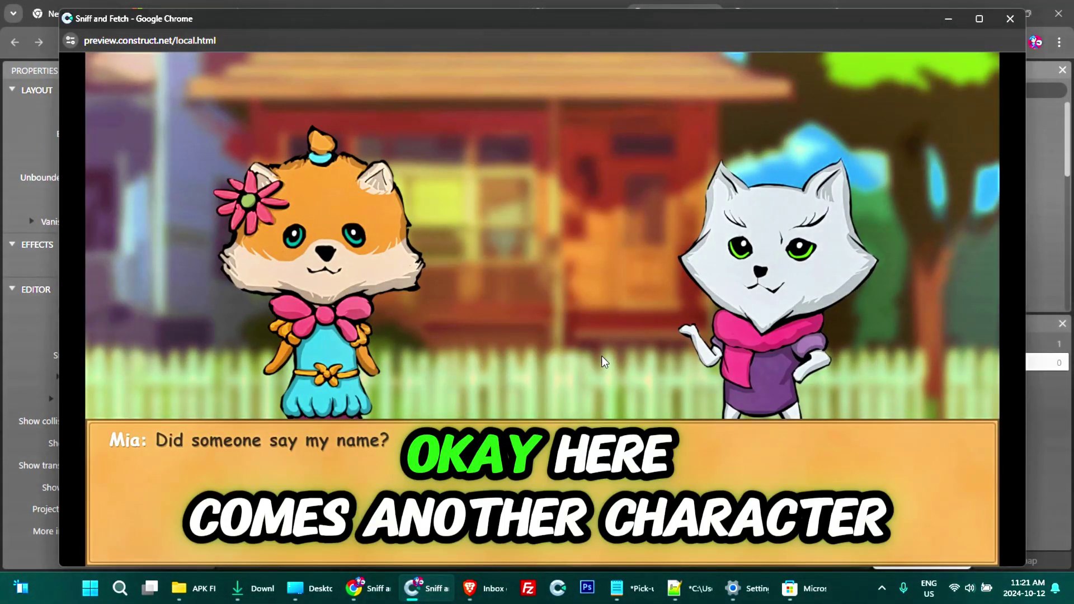
# Step: Advance through Cecile asking Mia for help and the paw-prints clue to the decision to confront him
pyautogui.press('Return')
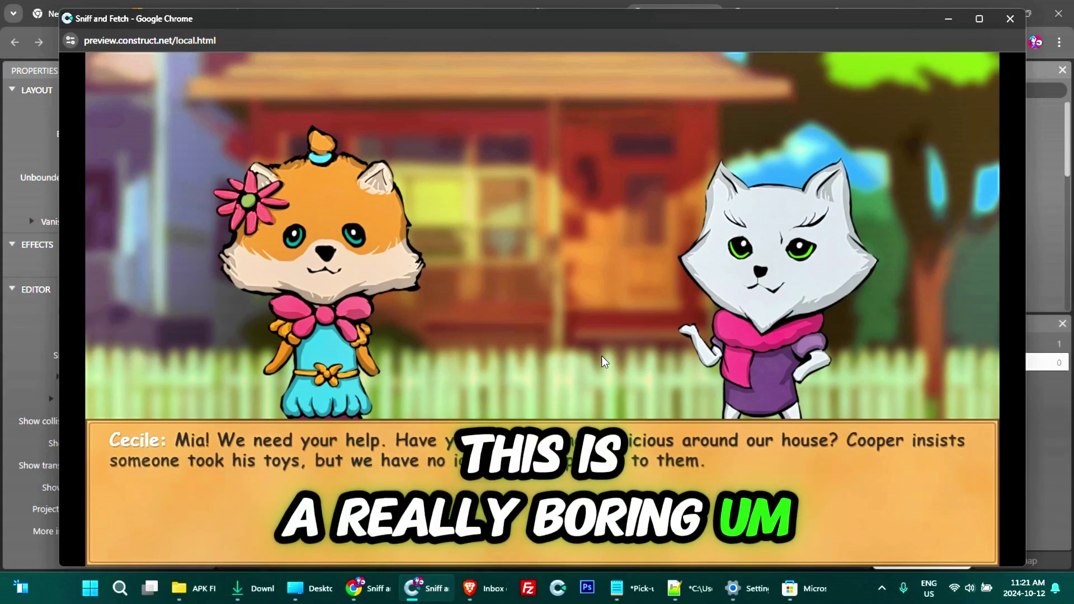
pyautogui.press('Return')
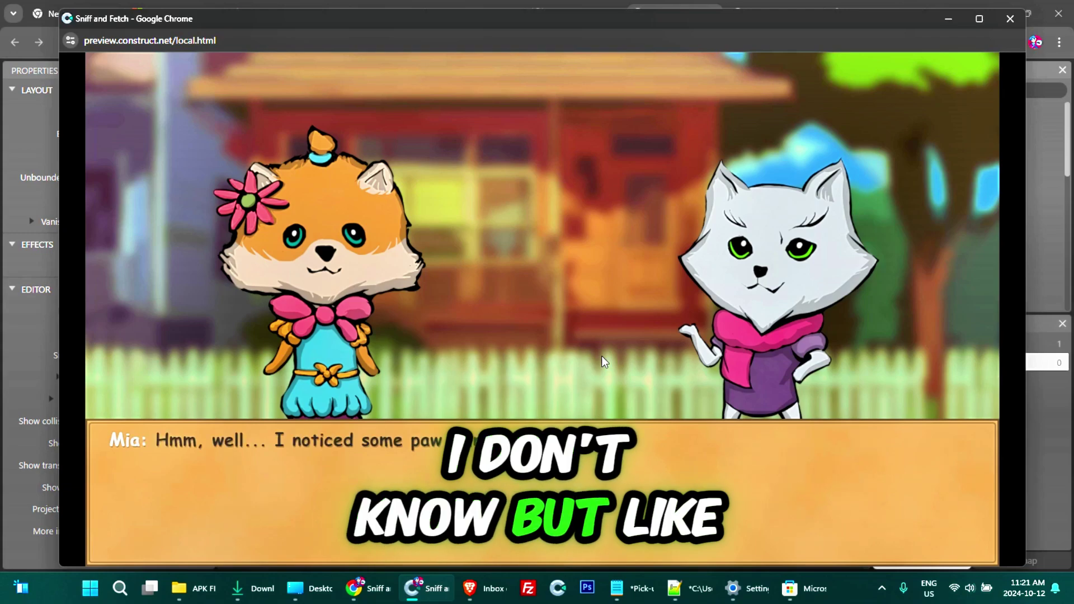
pyautogui.press('Return')
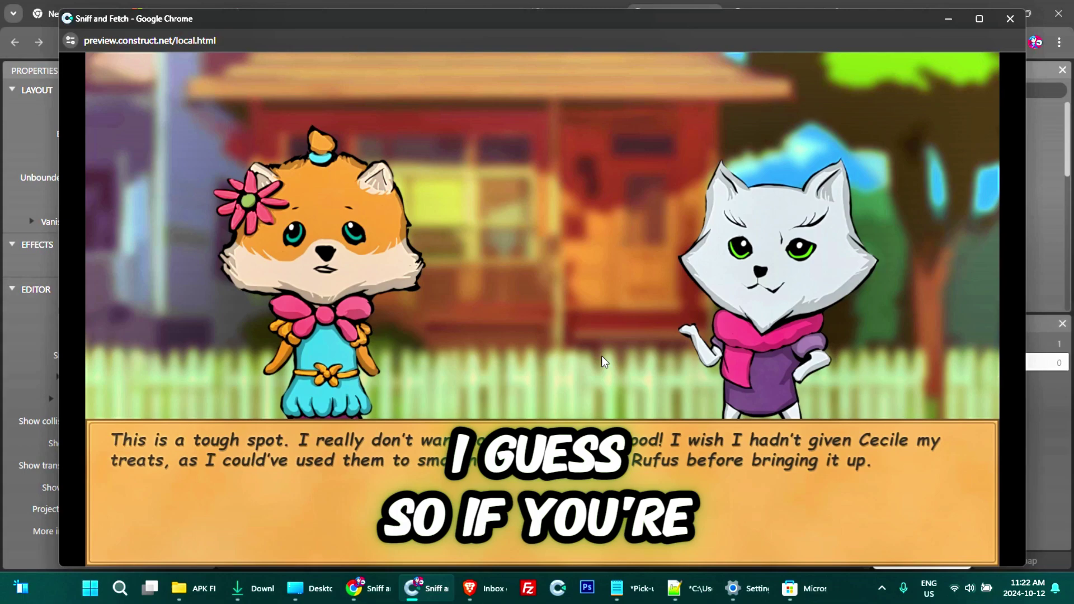
pyautogui.press('Return')
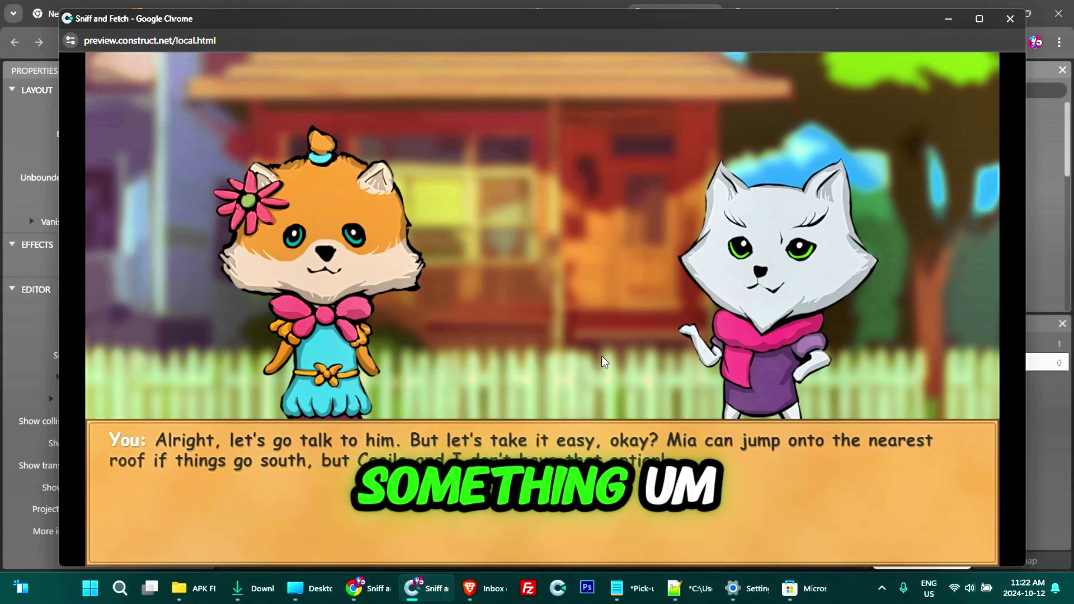
# Step: Continue through Mia's, Cooper's and Cecile's lines until the Rufus scene loads
pyautogui.click(602, 361)
pyautogui.click(601, 361)
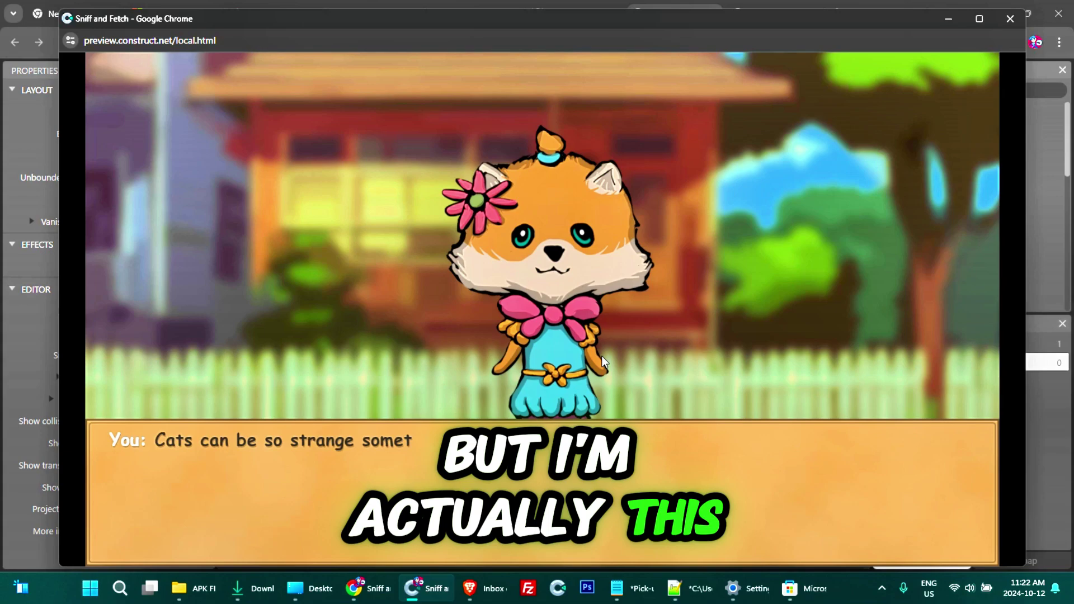
pyautogui.click(601, 362)
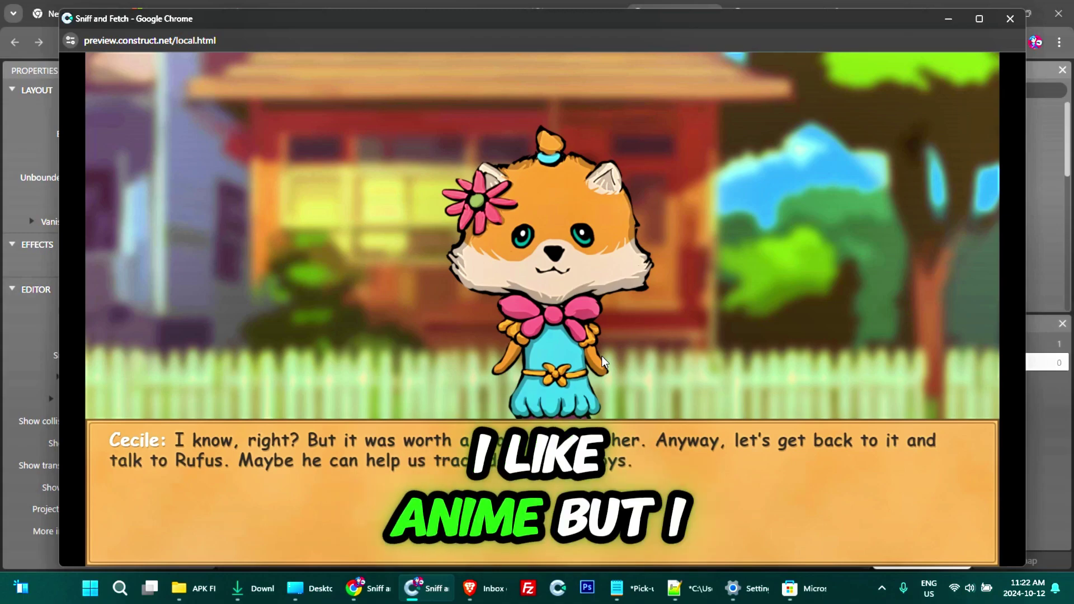
pyautogui.click(602, 361)
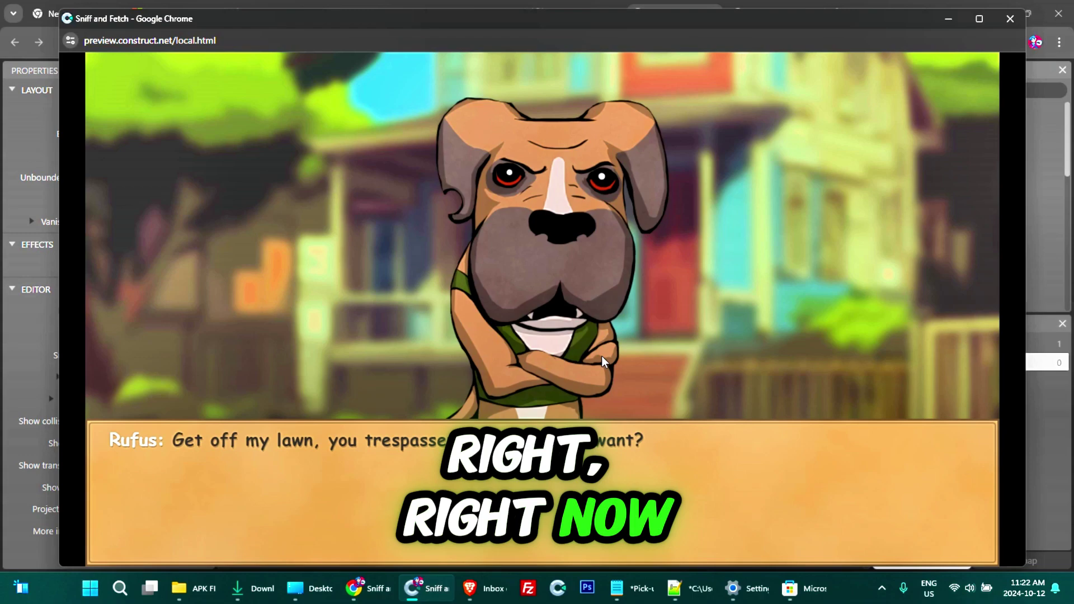
# Step: Click through Rufus's greeting and refusal, continuing to the fountain scene and Cecile's turn
pyautogui.click(602, 361)
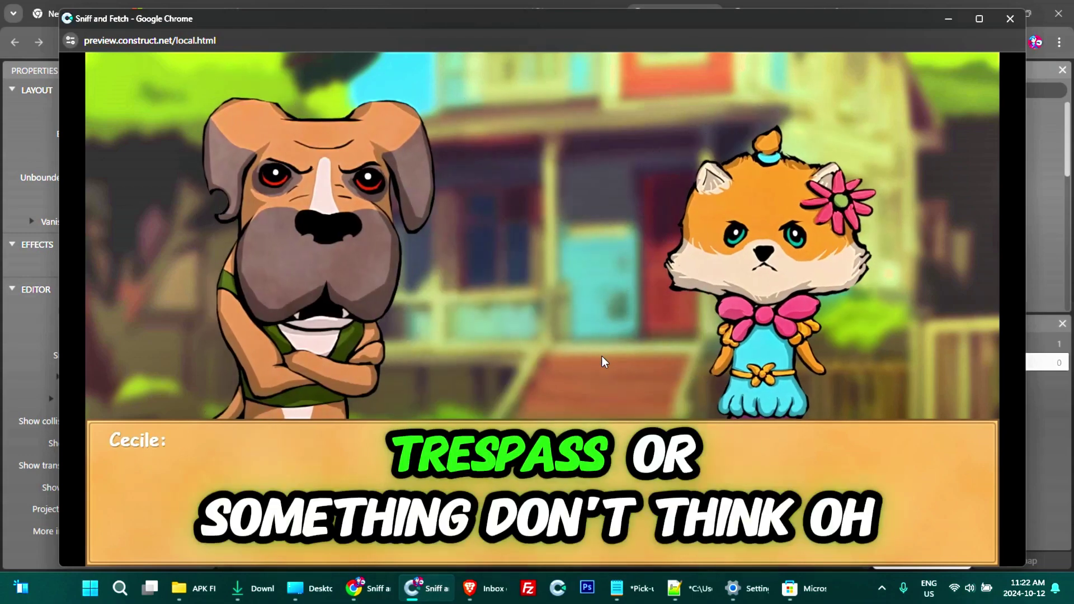
pyautogui.click(602, 362)
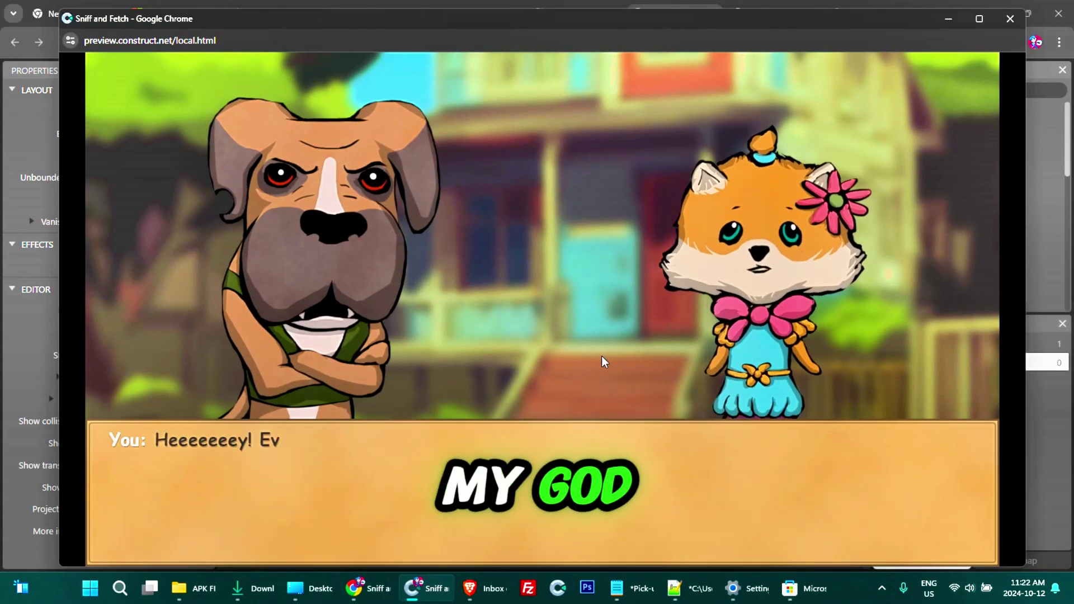
pyautogui.click(601, 361)
pyautogui.click(602, 362)
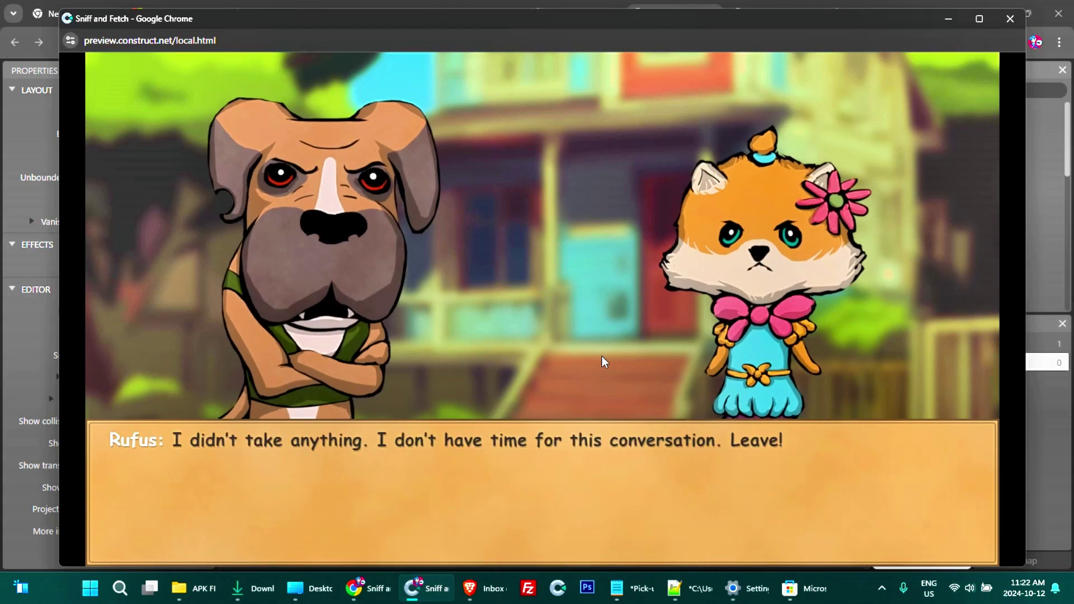
pyautogui.click(602, 361)
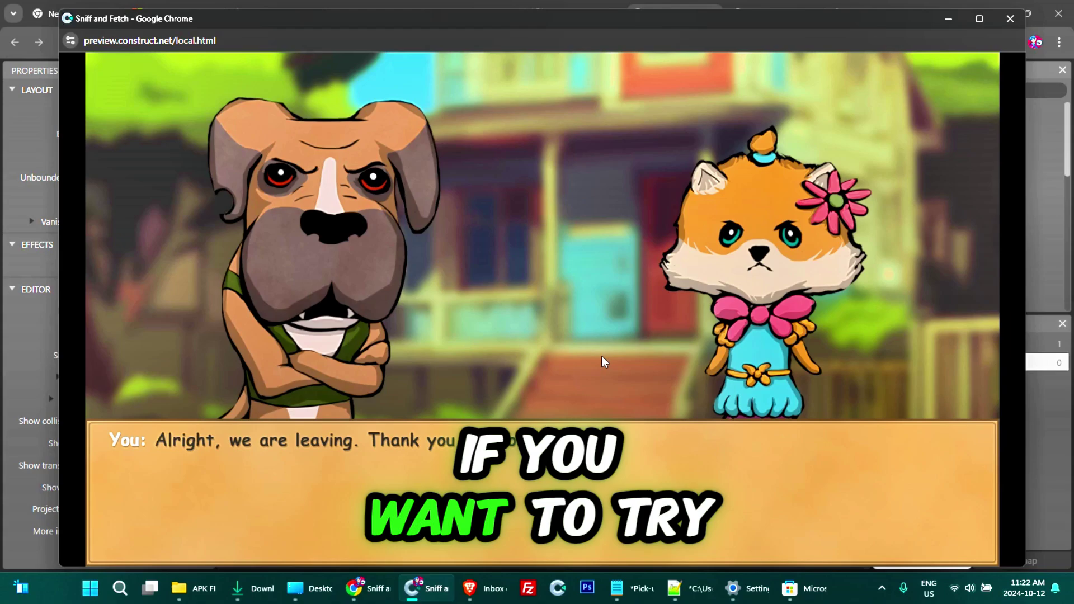
pyautogui.click(602, 361)
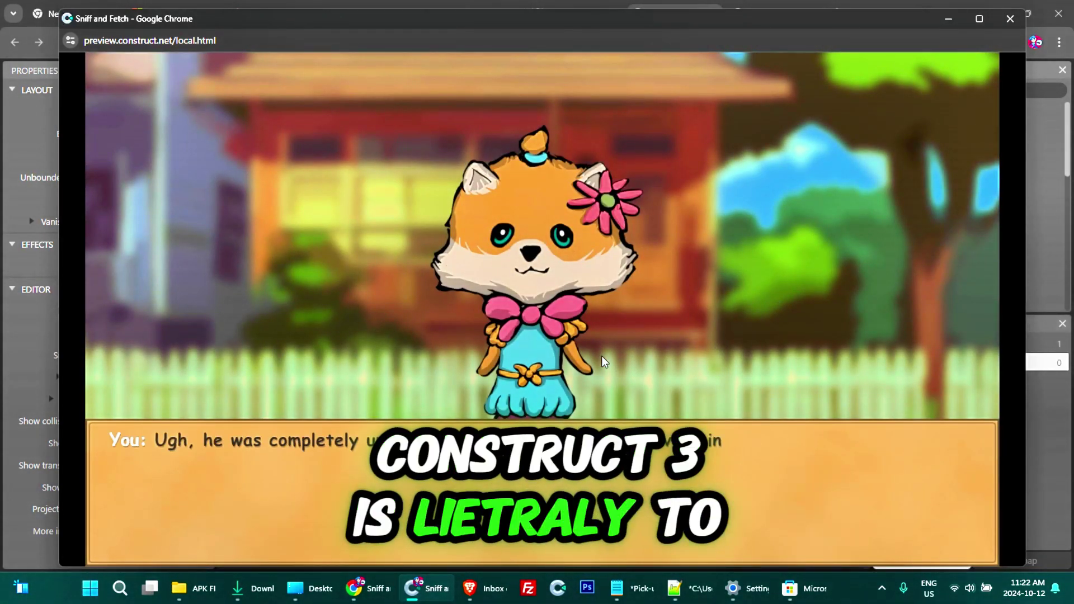
pyautogui.click(602, 361)
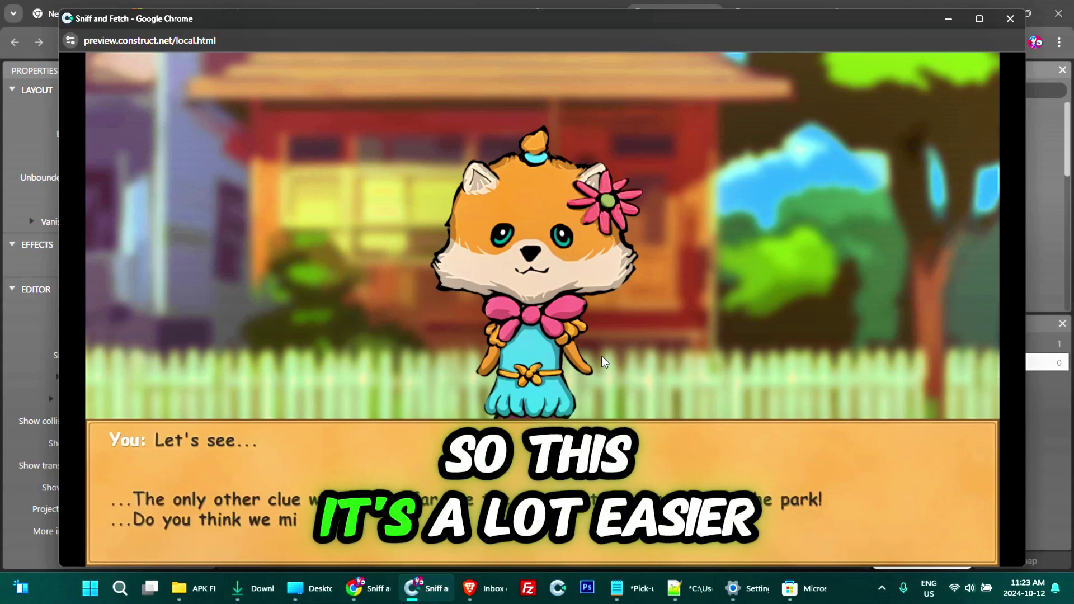
pyautogui.click(603, 363)
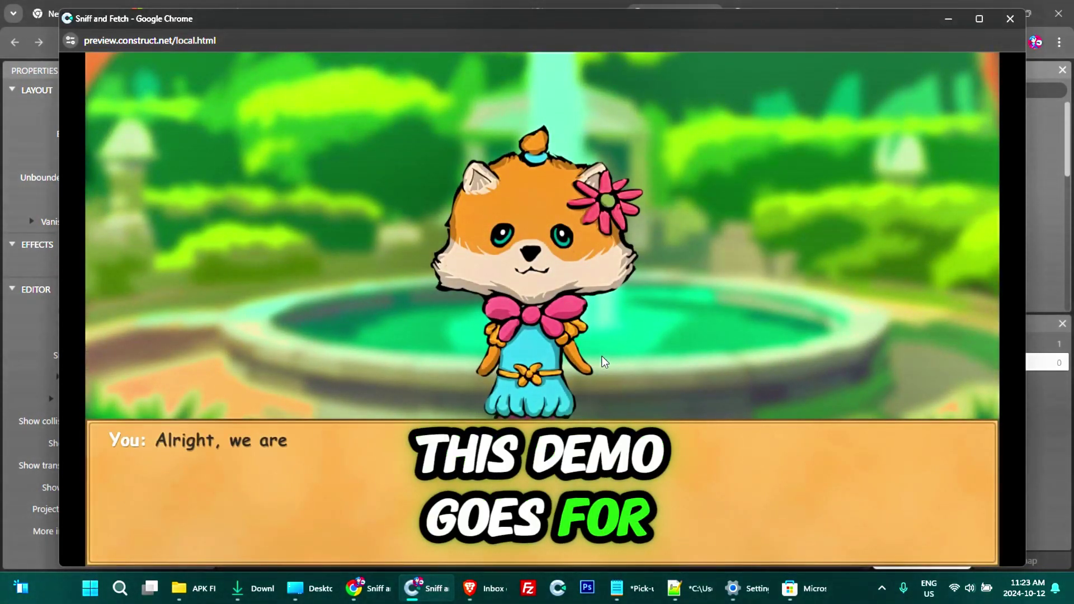
# Step: Advance Cecile's lines to the full house narration, then move the preview aside and close it
pyautogui.click(603, 362)
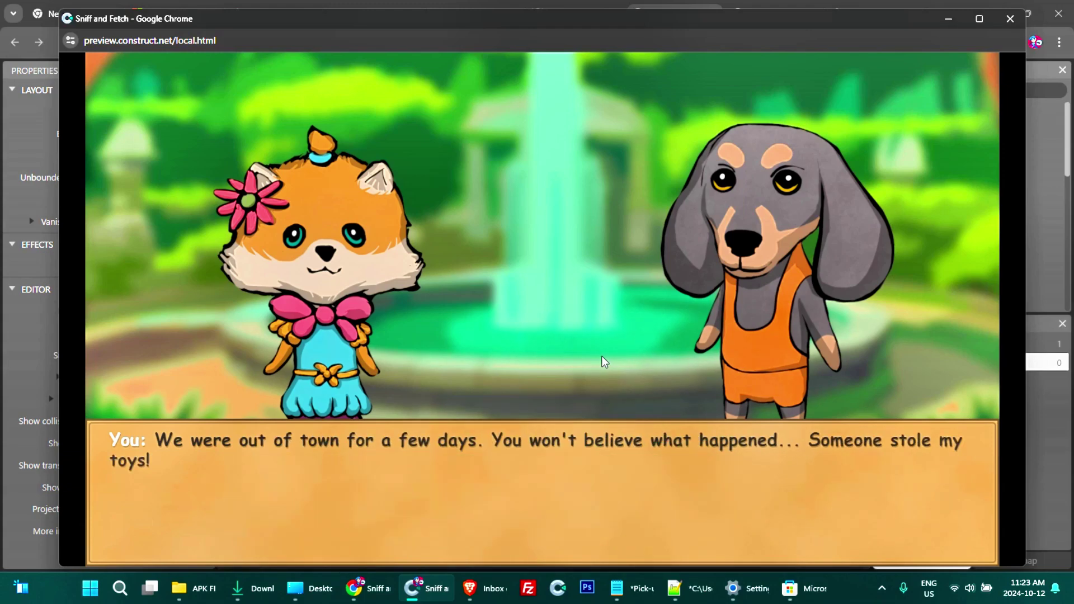
pyautogui.click(603, 362)
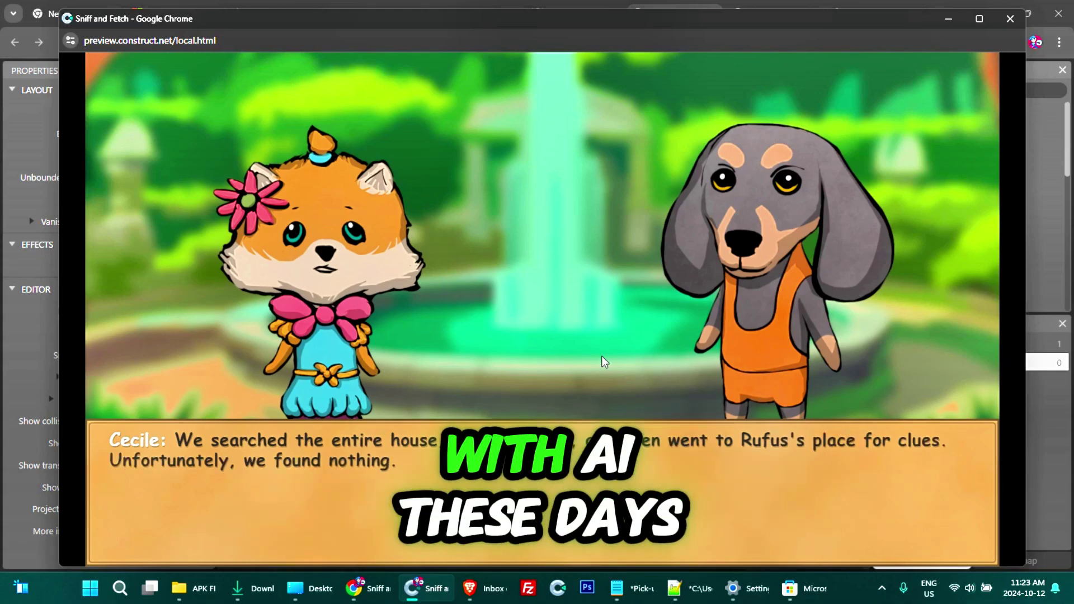
pyautogui.click(603, 362)
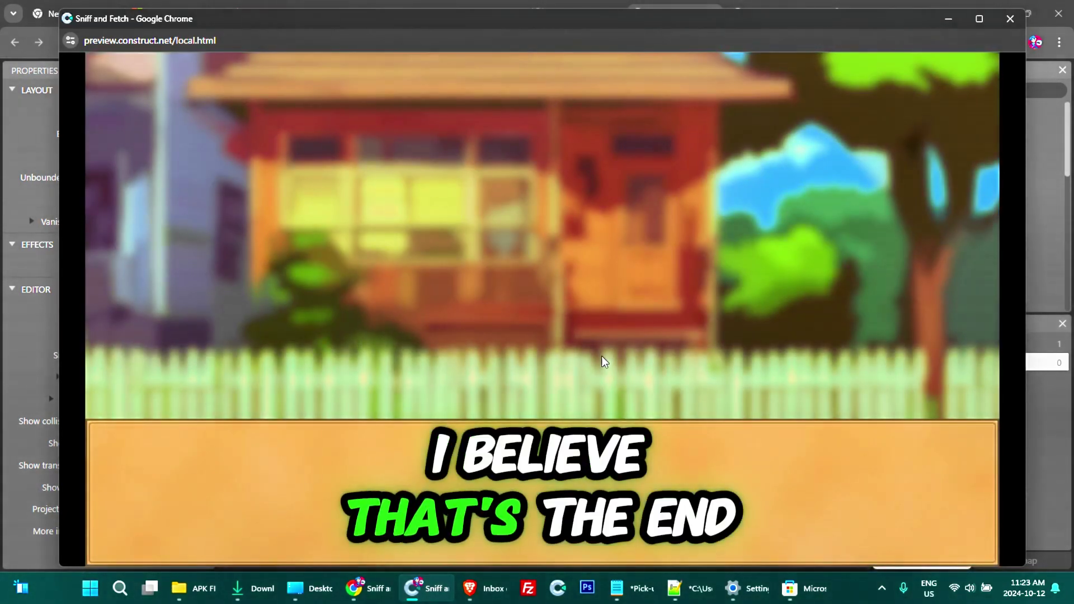
pyautogui.click(602, 362)
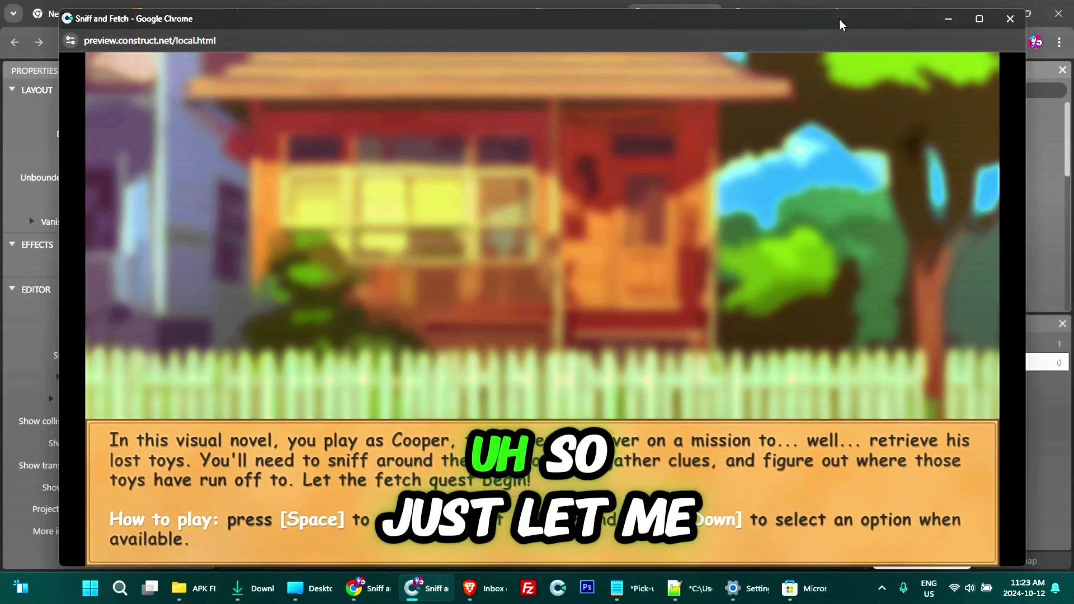
pyautogui.moveTo(840, 19); pyautogui.dragTo(641, 118)
pyautogui.click(813, 114)
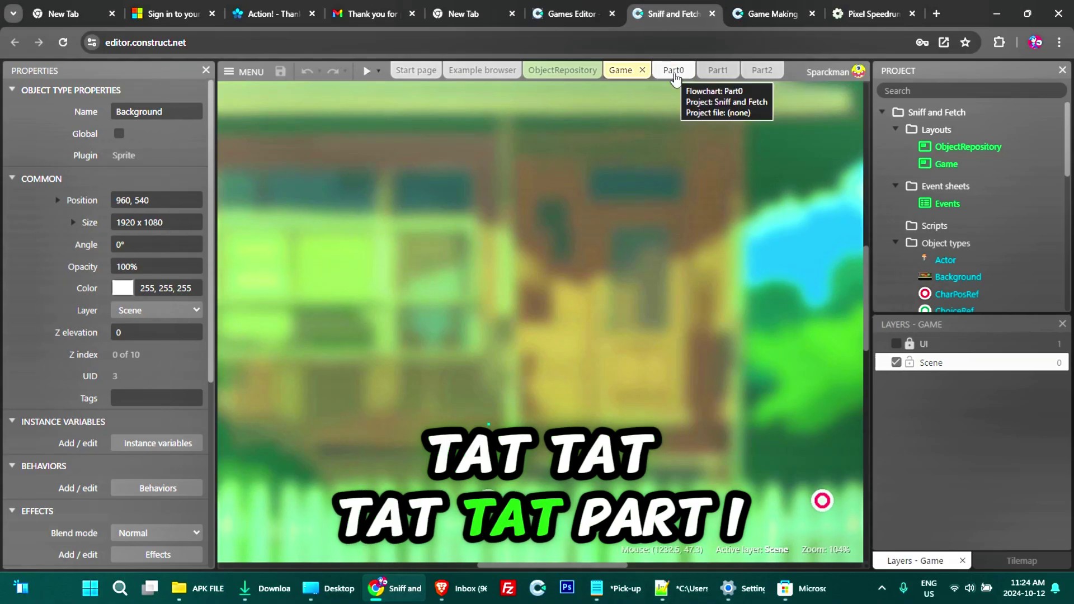
# Step: Switch from the Part0 to the Part1 flowchart and pan the canvas to centre its node graph
pyautogui.click(677, 72)
pyautogui.click(714, 72)
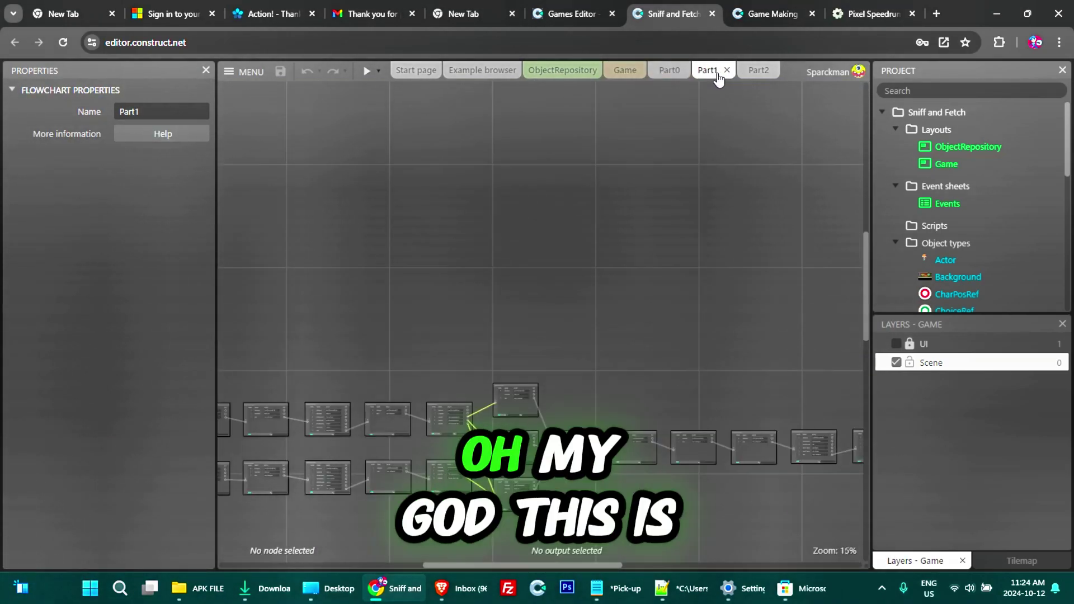
pyautogui.moveTo(478, 281); pyautogui.dragTo(712, 223)
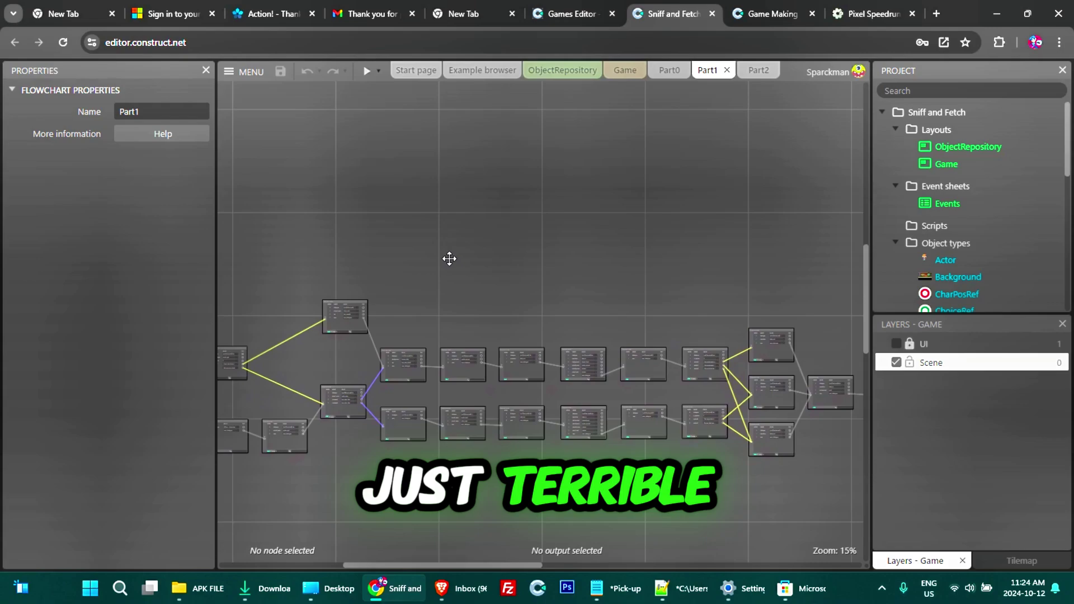
pyautogui.moveTo(448, 257); pyautogui.dragTo(737, 224)
pyautogui.moveTo(440, 271); pyautogui.dragTo(477, 341)
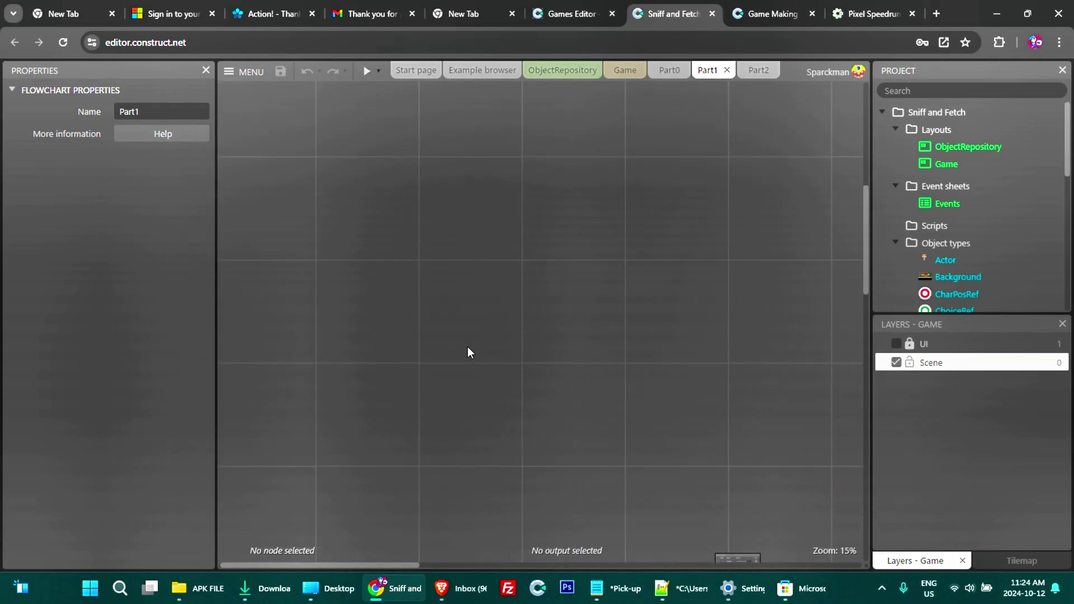
pyautogui.scroll(-3, 479, 336)
pyautogui.scroll(-2, 478, 334)
pyautogui.hscroll(2, 473, 383)
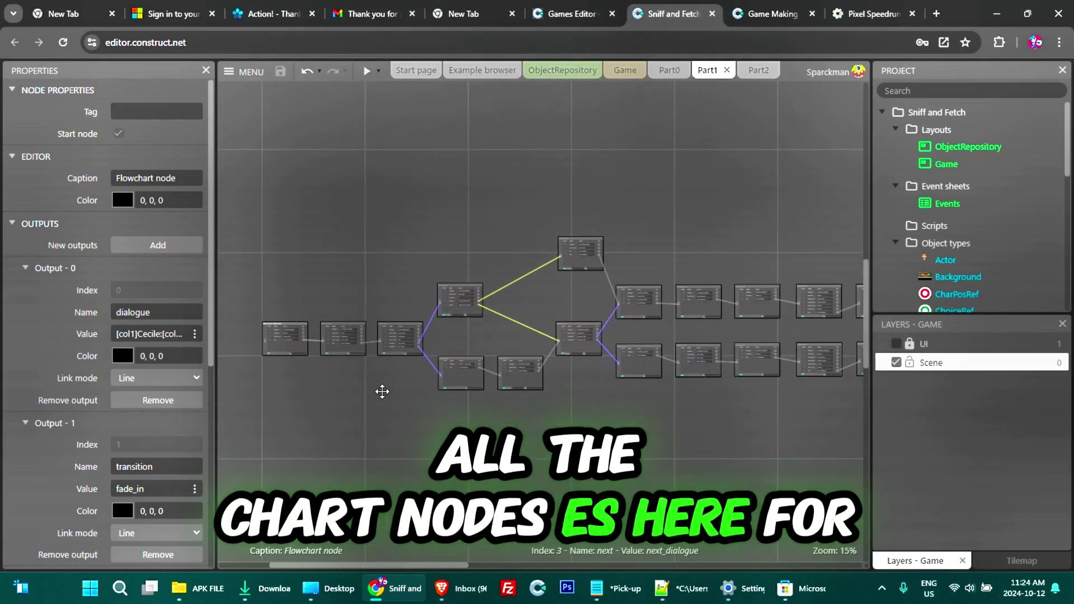
pyautogui.moveTo(442, 345)
pyautogui.mouseDown()
pyautogui.moveTo(552, 436)
pyautogui.moveTo(576, 438)
pyautogui.mouseUp()
pyautogui.click(407, 372)
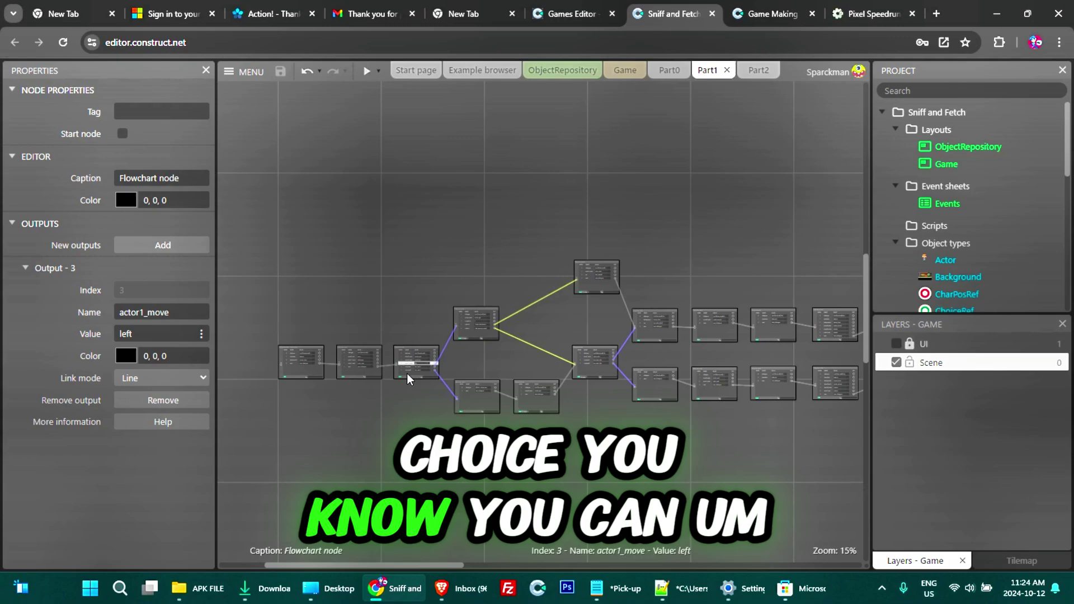
pyautogui.click(408, 373)
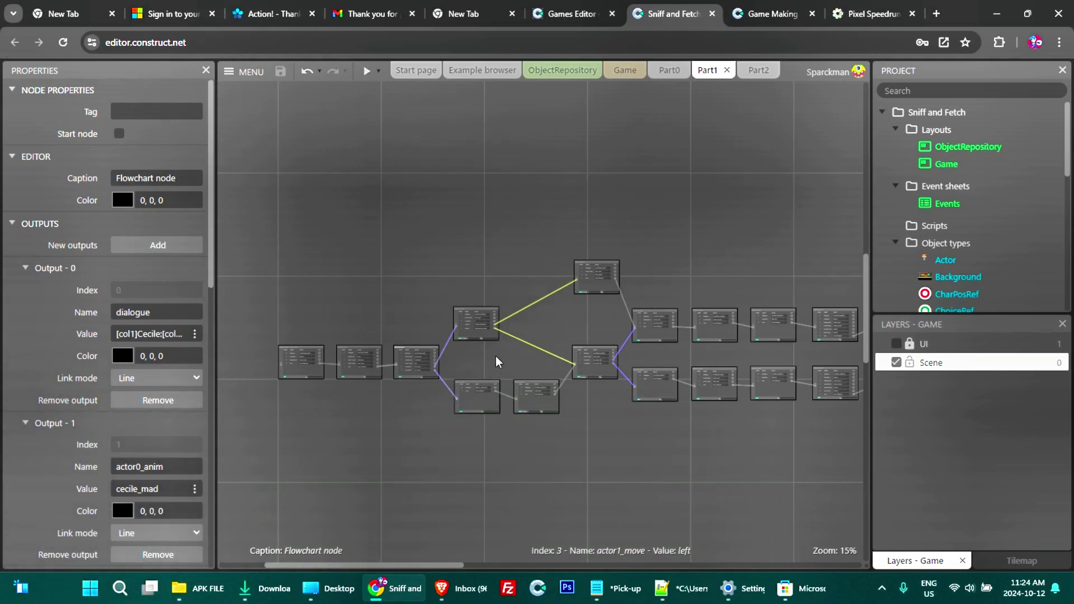
pyautogui.moveTo(495, 357); pyautogui.dragTo(427, 346)
pyautogui.moveTo(577, 417); pyautogui.dragTo(456, 411)
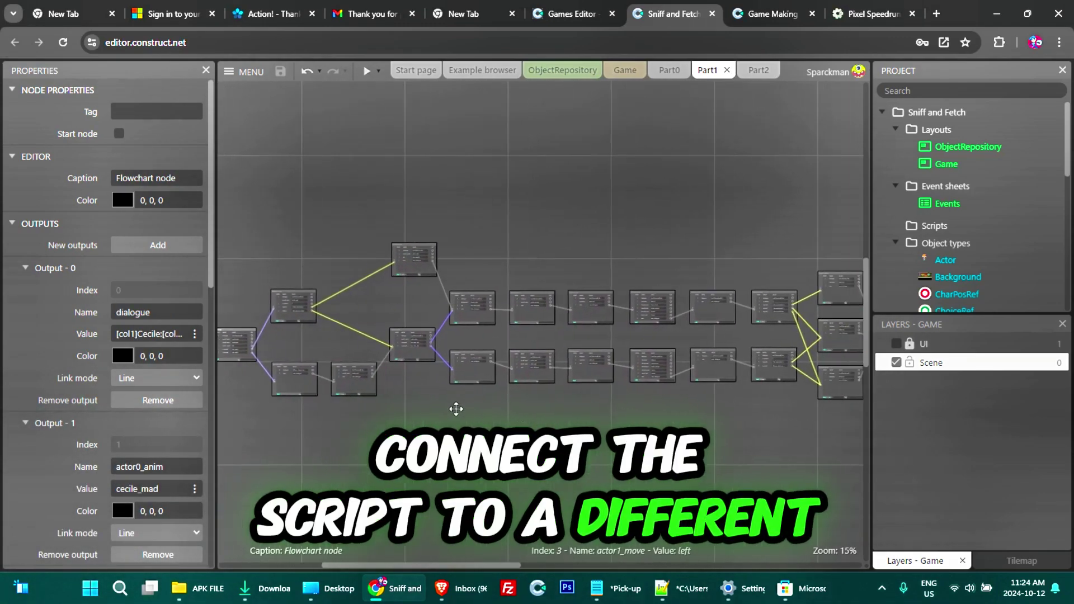
pyautogui.moveTo(549, 435); pyautogui.dragTo(456, 428)
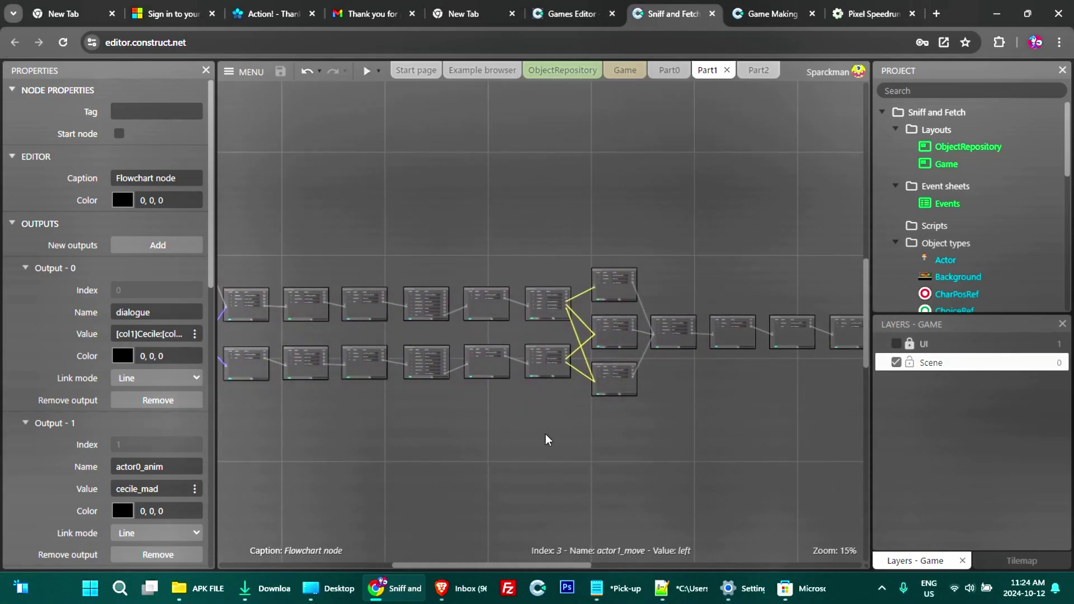
pyautogui.moveTo(653, 440); pyautogui.dragTo(466, 433)
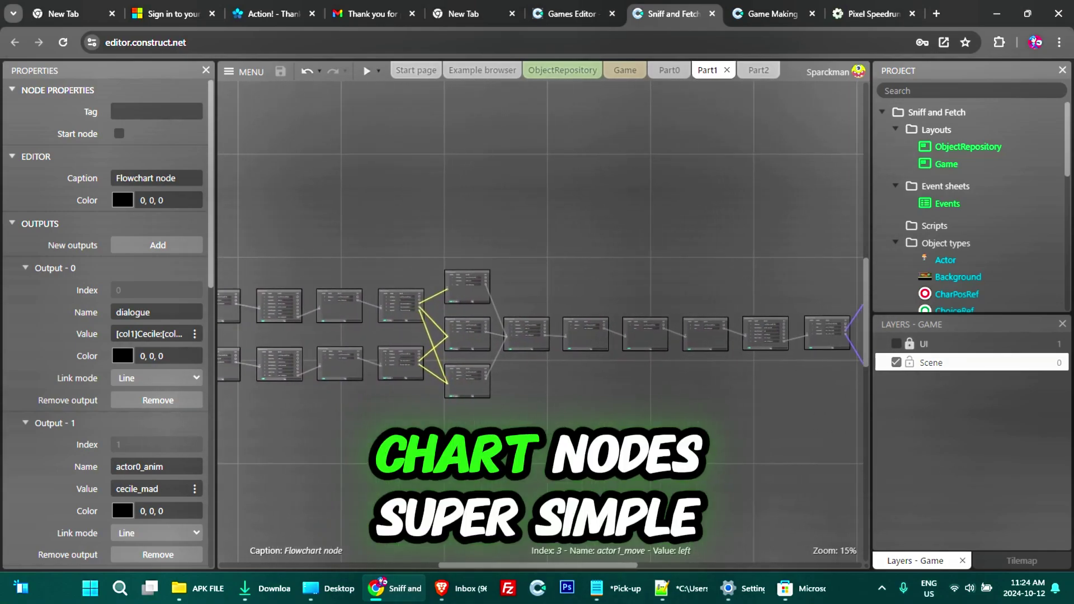
pyautogui.moveTo(839, 437); pyautogui.dragTo(496, 445)
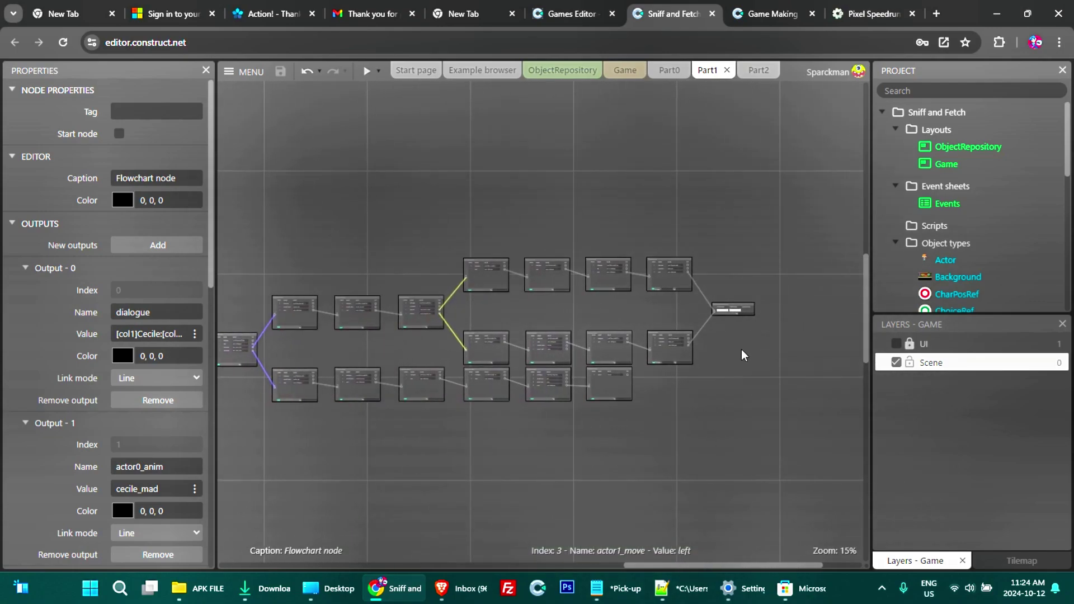
pyautogui.moveTo(430, 431); pyautogui.dragTo(667, 436)
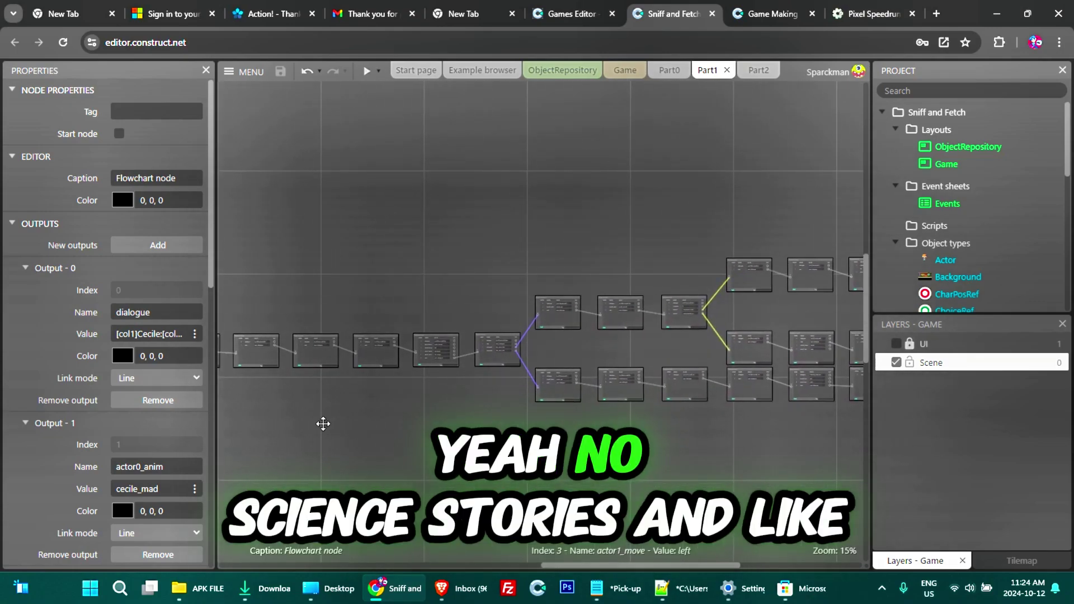
pyautogui.moveTo(323, 424); pyautogui.dragTo(689, 423)
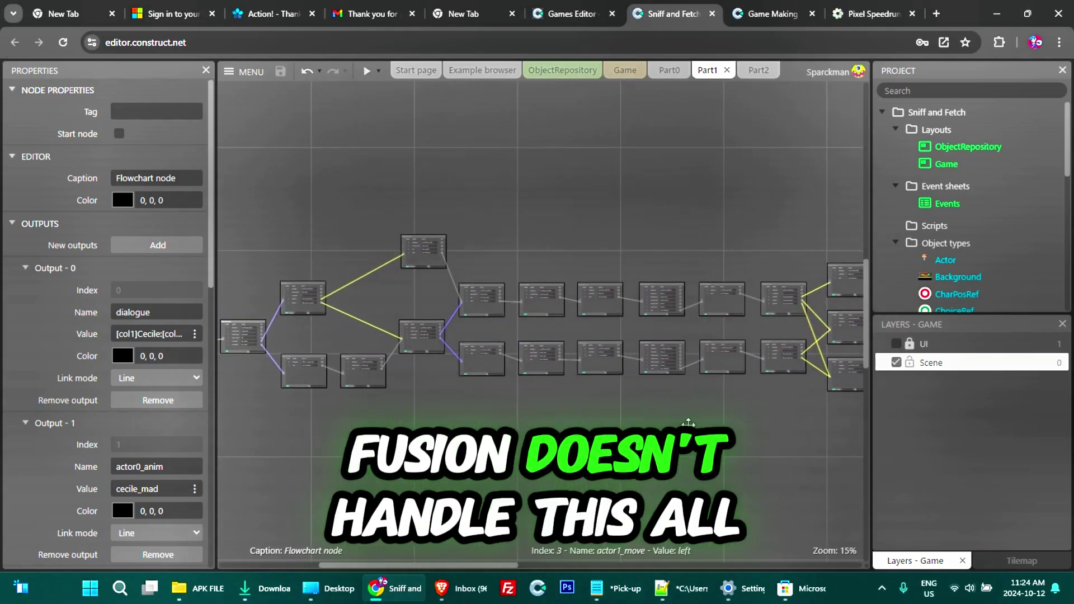
pyautogui.moveTo(401, 448); pyautogui.dragTo(627, 449)
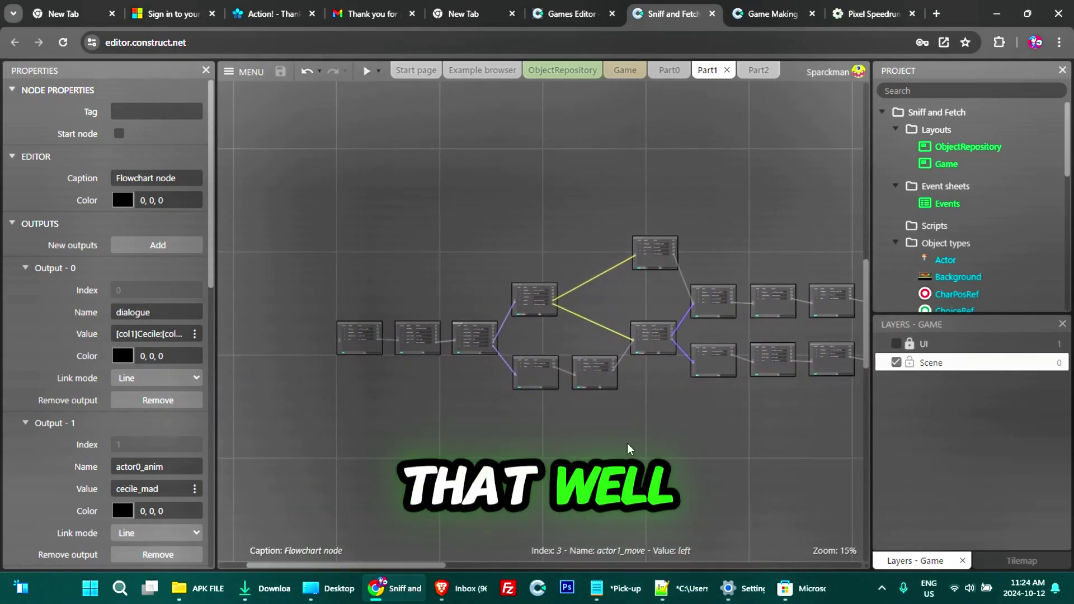
pyautogui.click(355, 351)
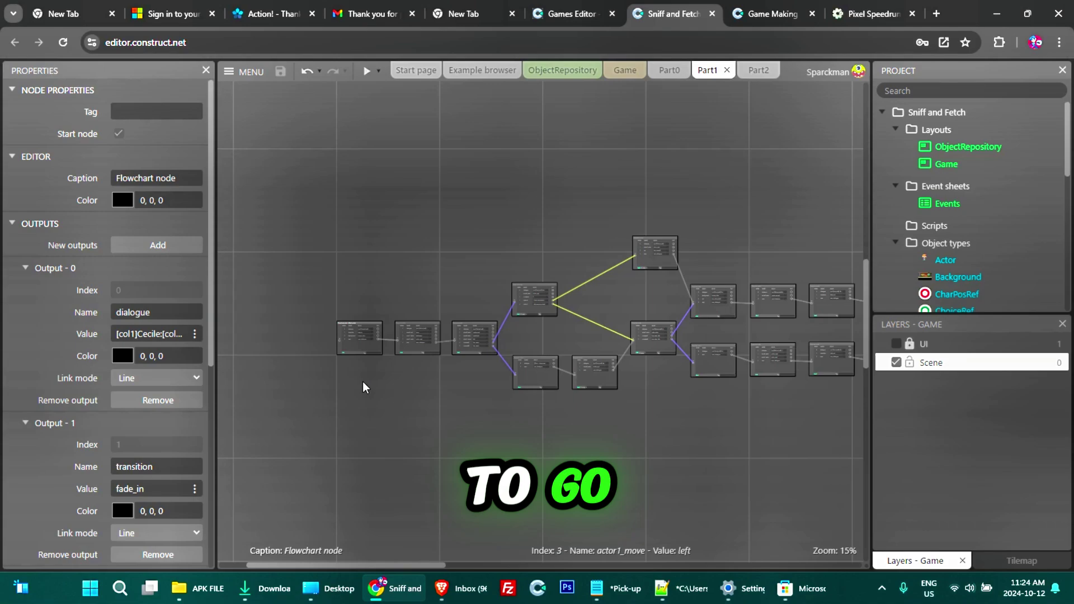
pyautogui.moveTo(363, 382); pyautogui.dragTo(470, 444)
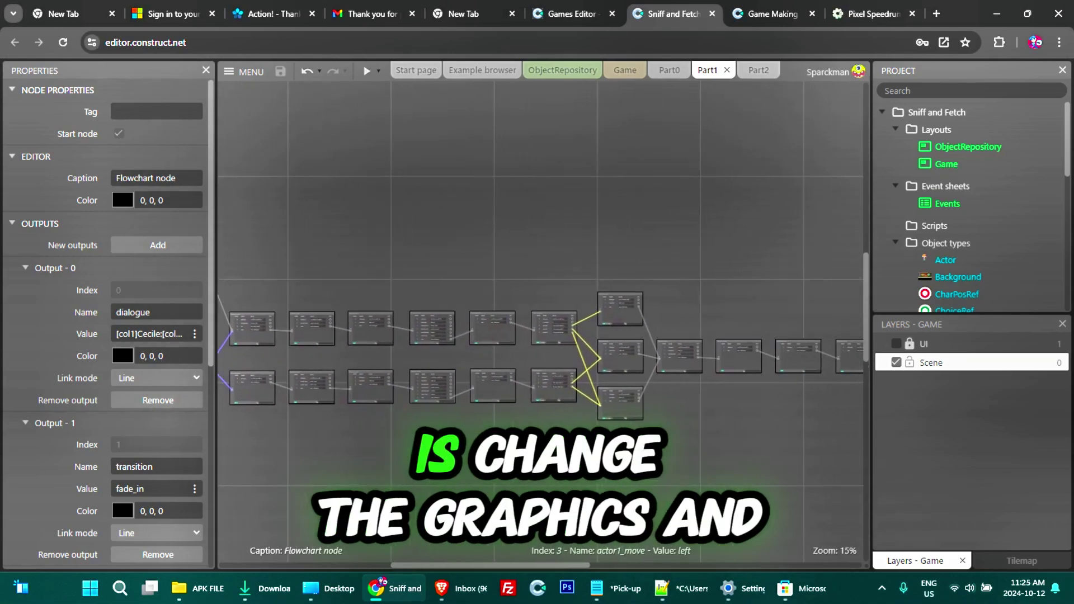
pyautogui.moveTo(688, 445); pyautogui.dragTo(456, 446)
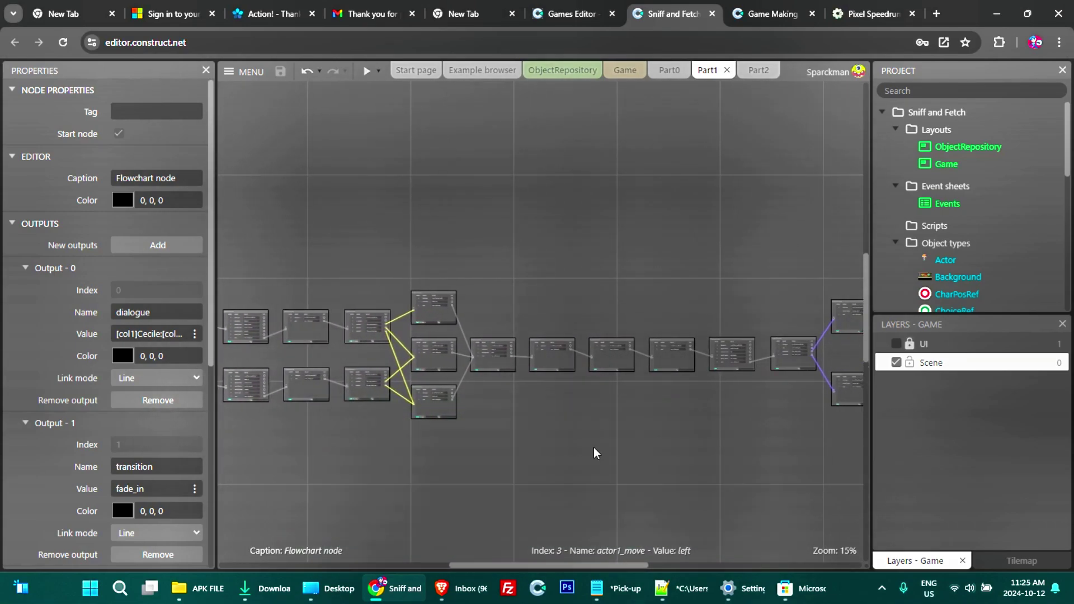